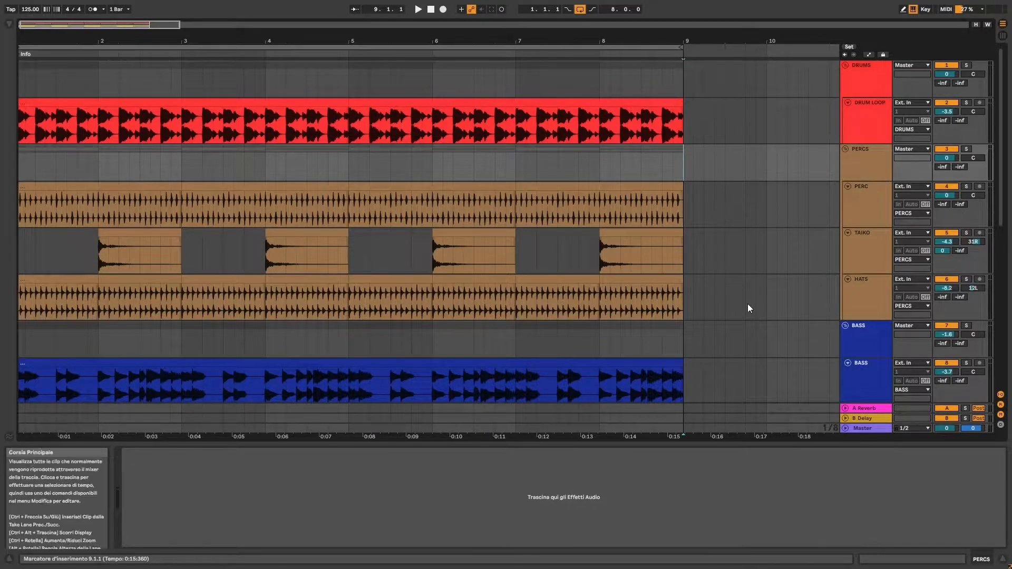
- Look through the drum, percussion, bass, synth and creative tracks of the arrangement
scroll(672, 261, "down", 10)
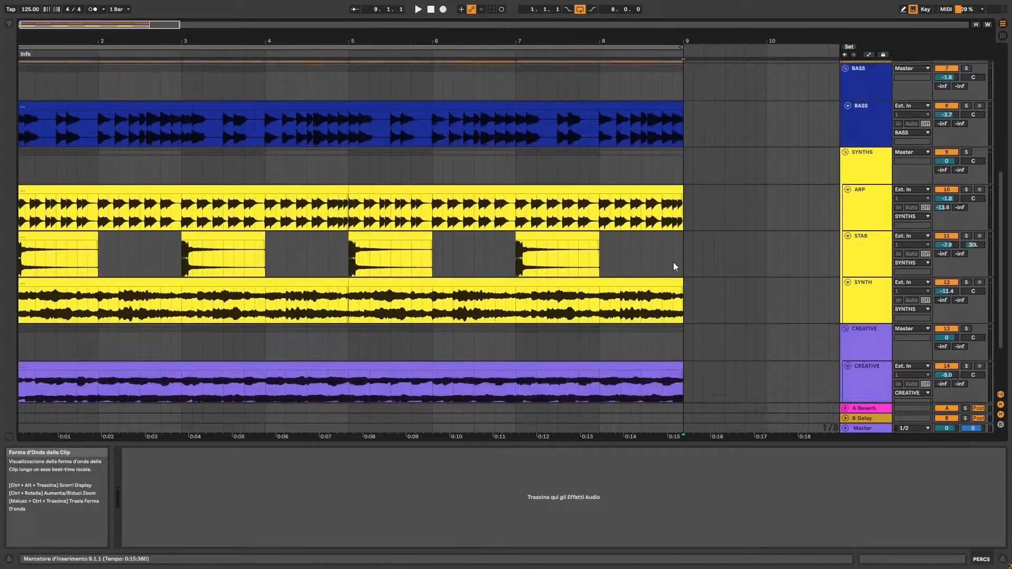
scroll(672, 262, "up", 10)
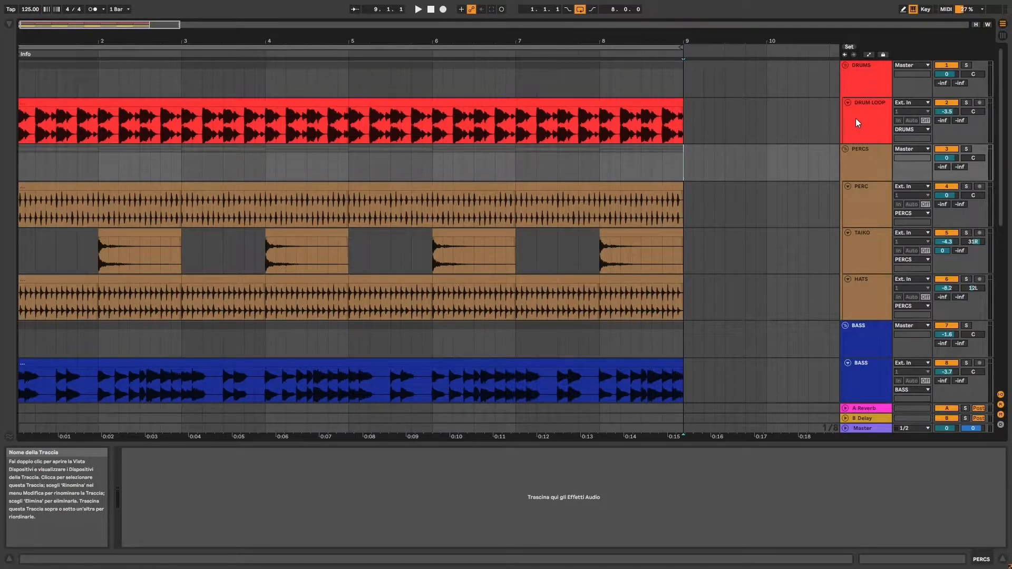
scroll(858, 217, "down", 3)
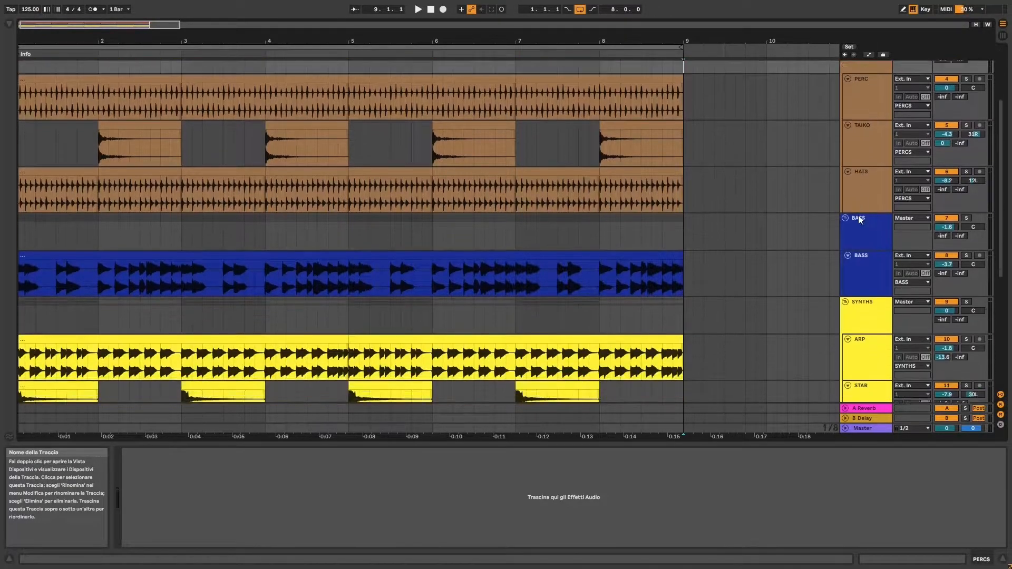
scroll(862, 252, "down", 5)
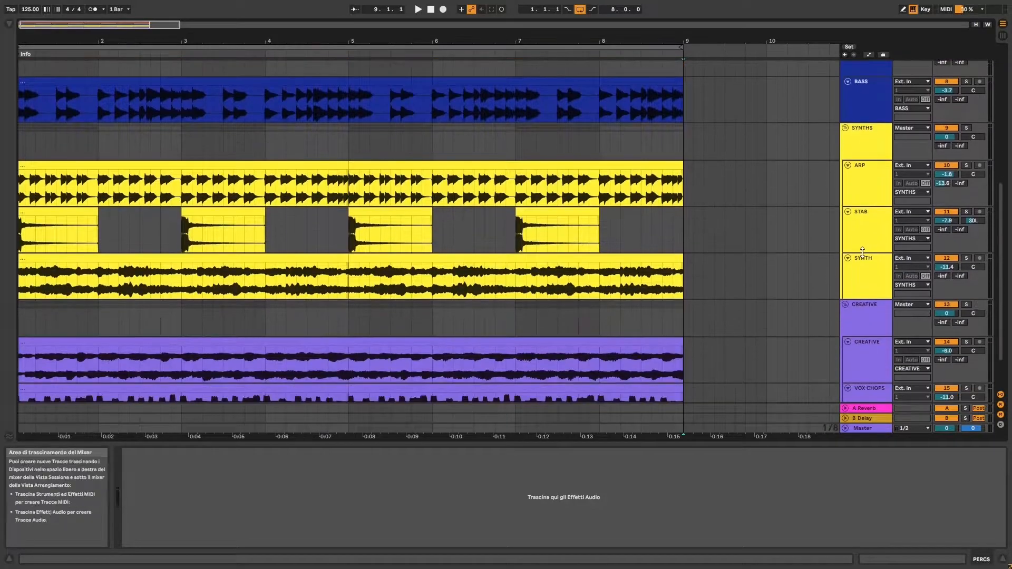
scroll(862, 251, "down", 2)
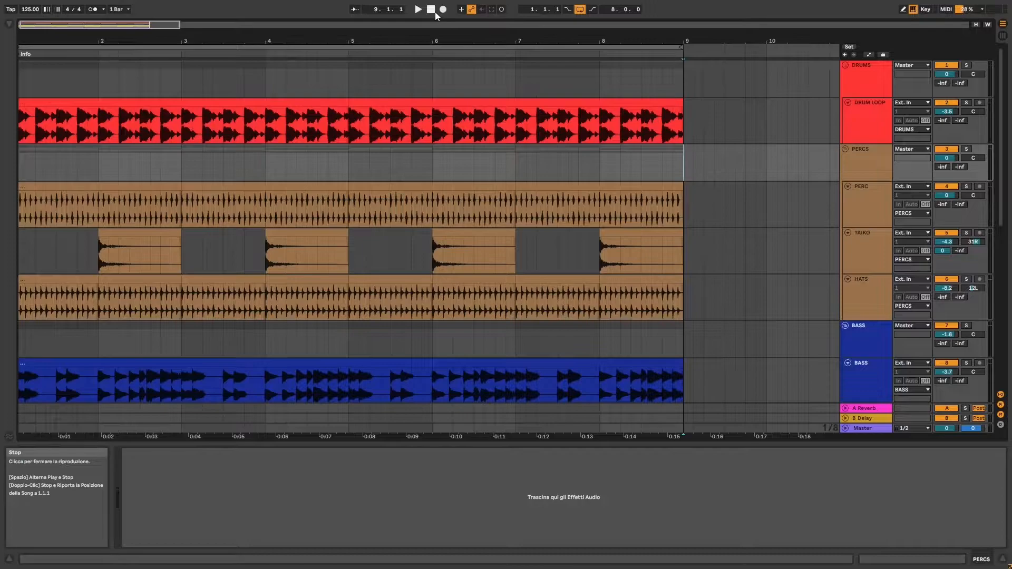
- Return the song position to 1.1.1, select the DRUM LOOP track and start playback
double_click(434, 11)
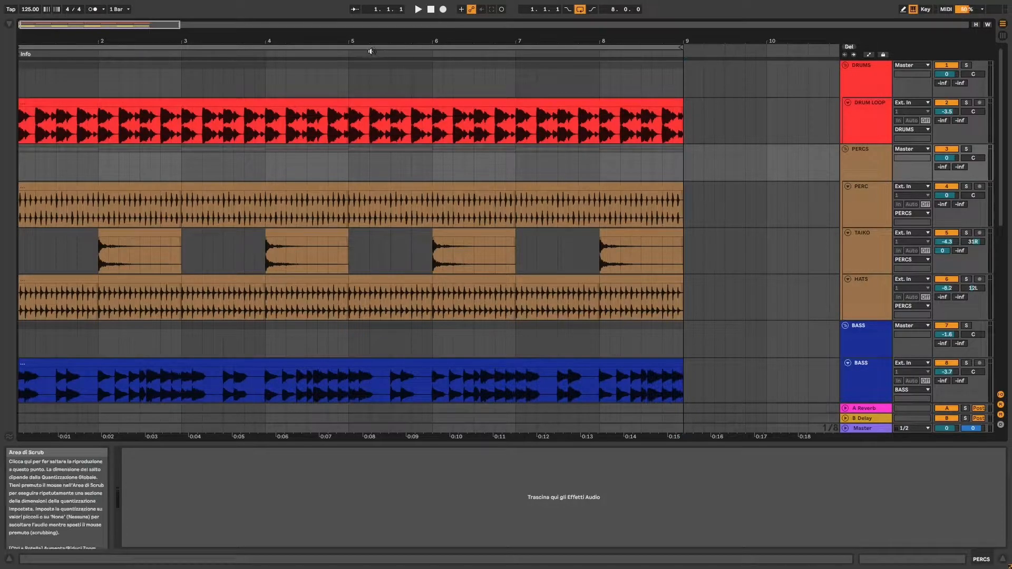
left_click_drag(353, 43, 358, 42)
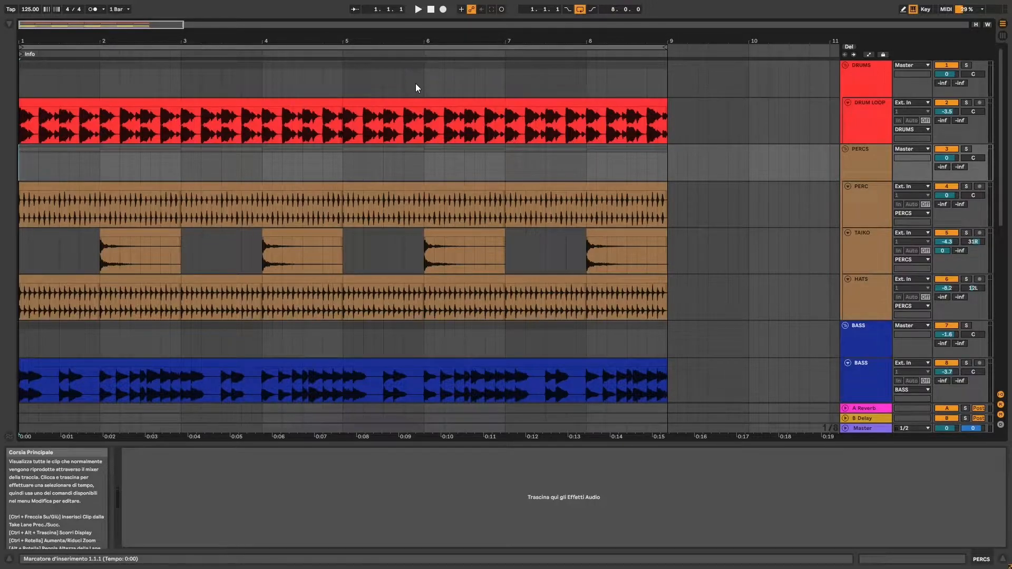
left_click(868, 118)
key("space")
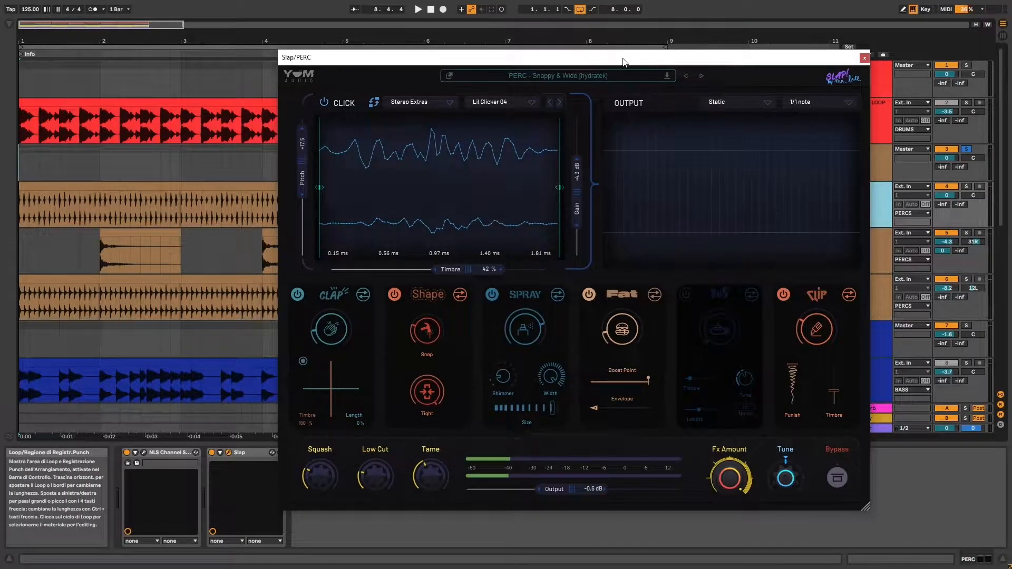
- Examine the Slap plug-in settings on the PERC, TAIKO and HATS tracks, closing the HATS plug-in window when done
left_click_drag(622, 57, 514, 56)
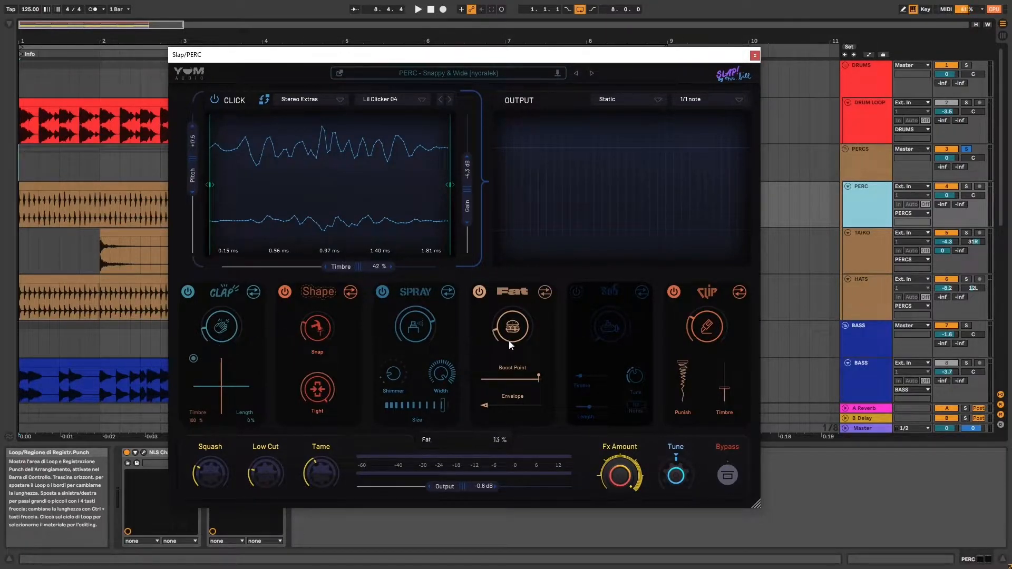
scroll(519, 330, "down", 1)
mouse_move(504, 292)
left_mouse_down()
mouse_move(397, 287)
mouse_move(490, 288)
mouse_move(399, 295)
mouse_move(525, 289)
mouse_move(412, 292)
mouse_move(496, 290)
left_mouse_up()
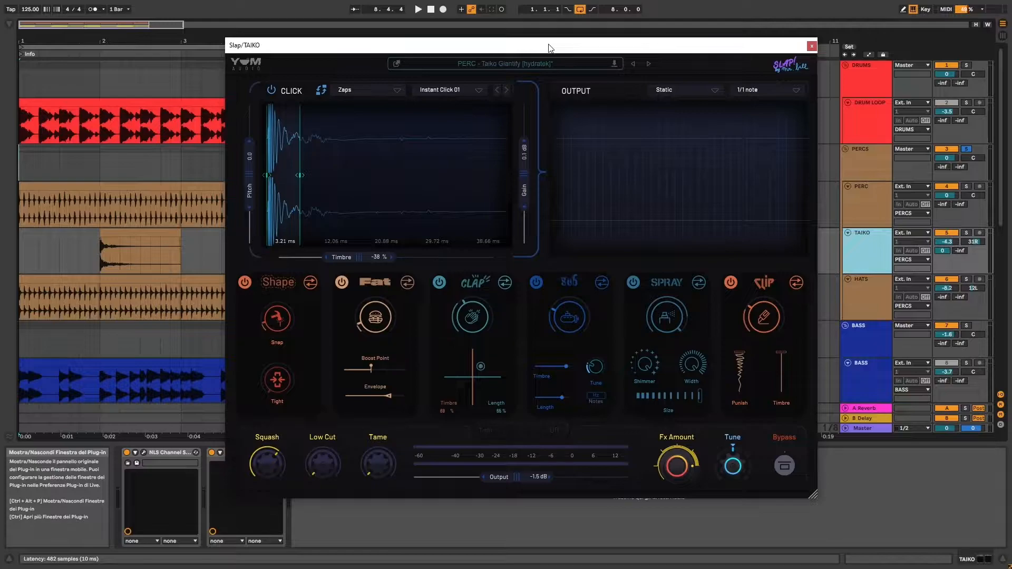
left_click_drag(550, 48, 475, 50)
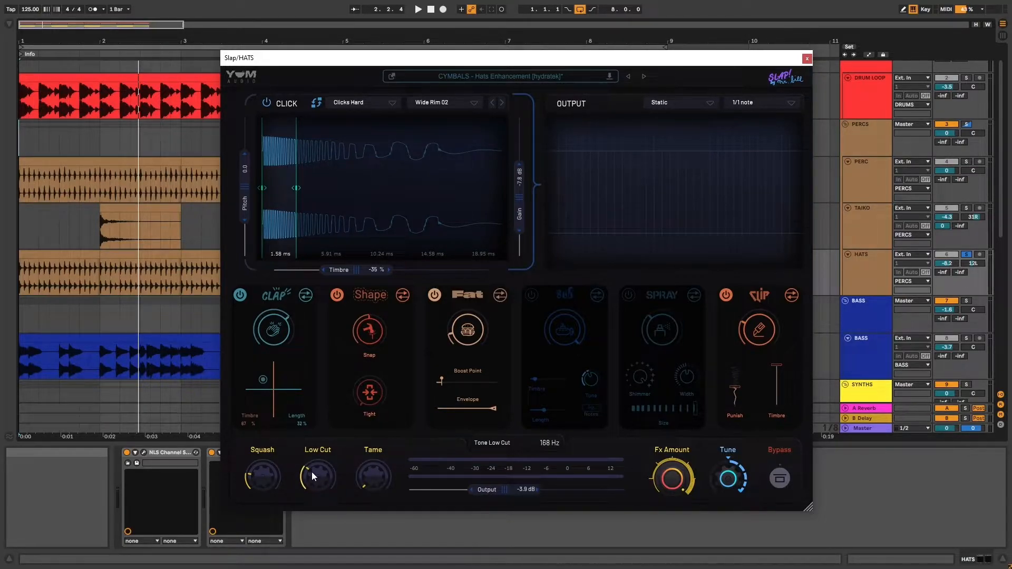
left_click(806, 58)
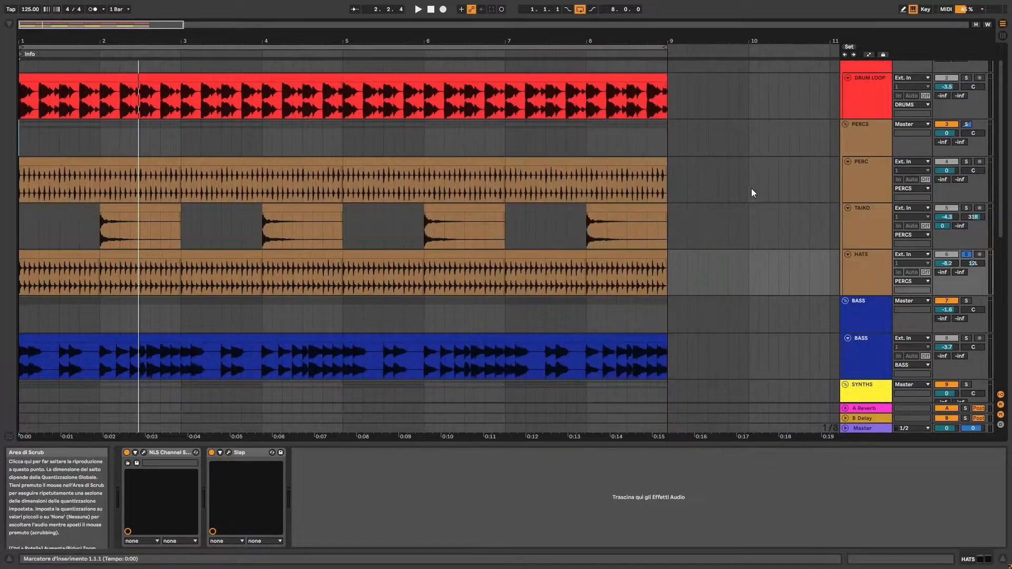
- Play the BASS track and examine its Slap modules, including the 808 tuning control
scroll(751, 188, "down", 5)
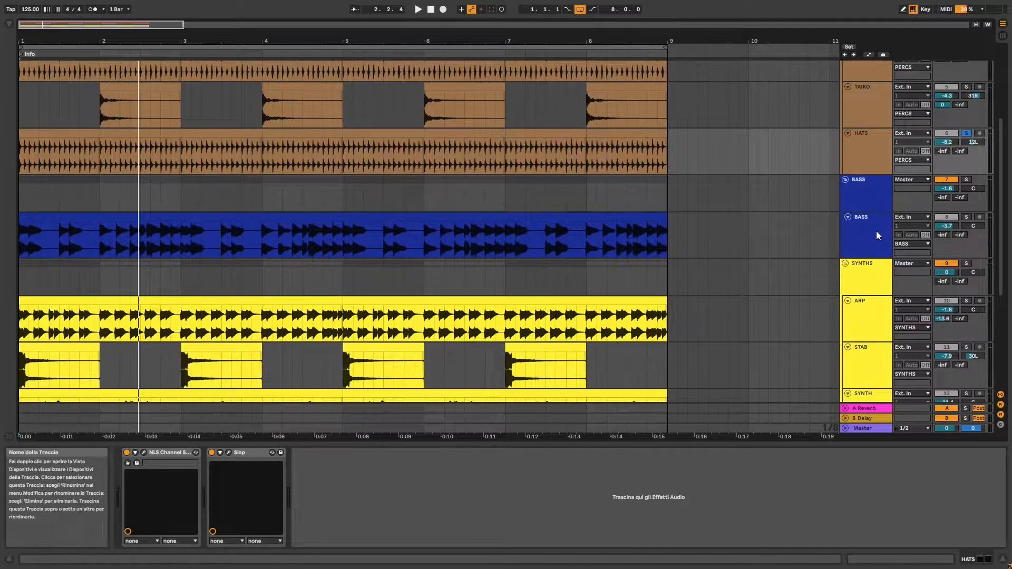
left_click(876, 231)
key("space")
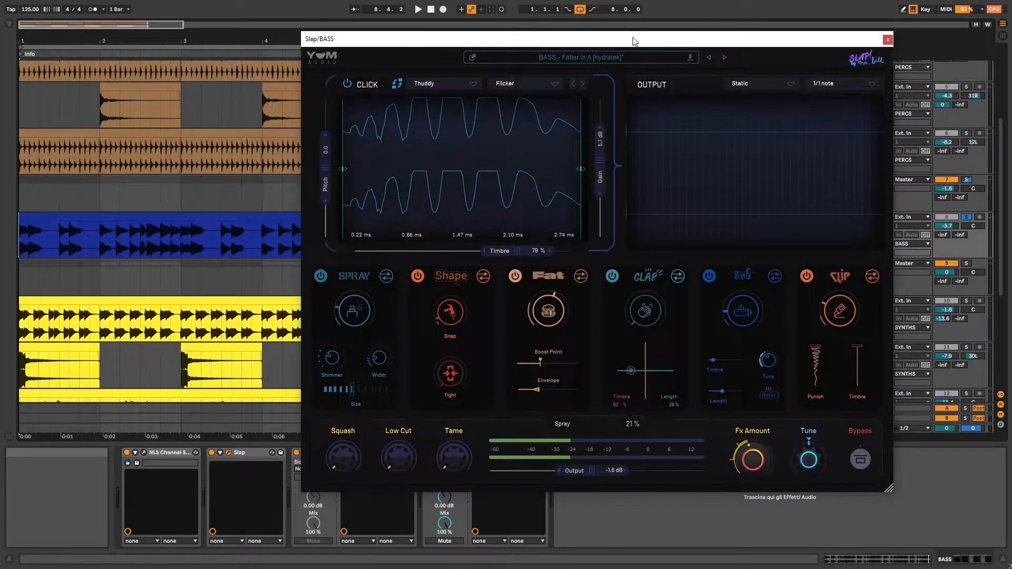
left_click_drag(633, 41, 574, 38)
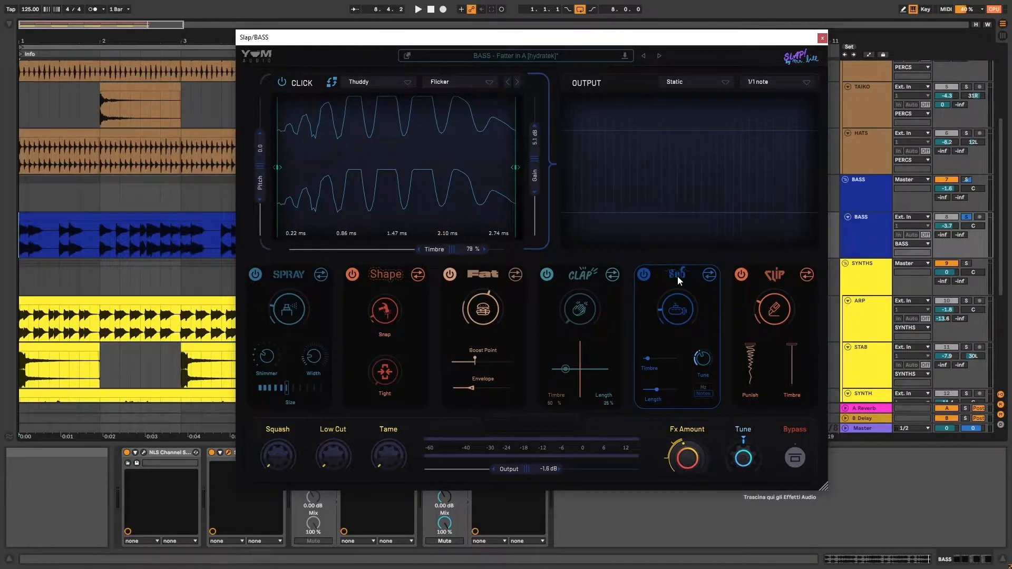
mouse_move(703, 374)
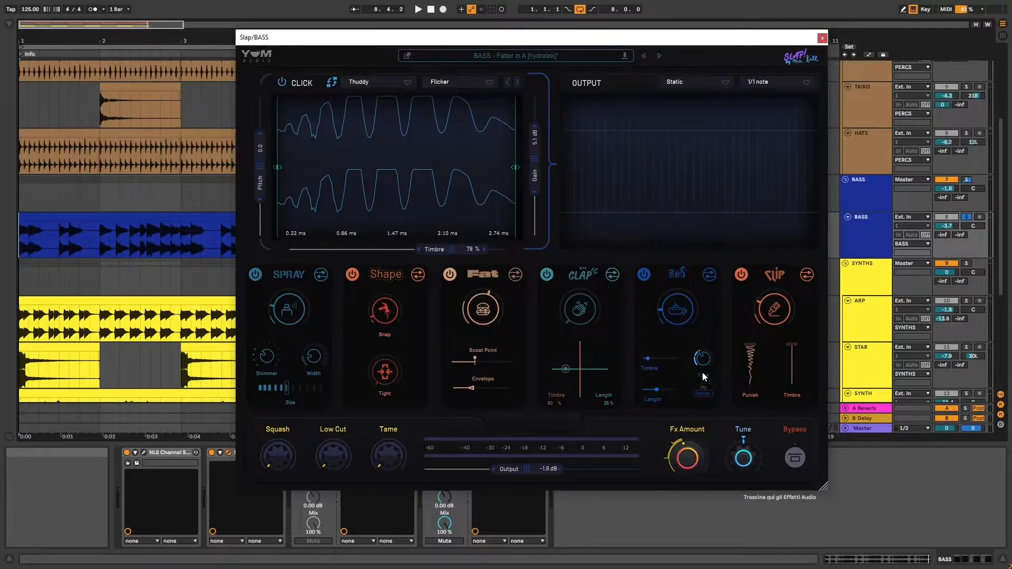
- Audition the SYNTHS group and its tracks, and examine the Slap settings on the SYNTH track
scroll(864, 211, "down", 3)
left_click(865, 199)
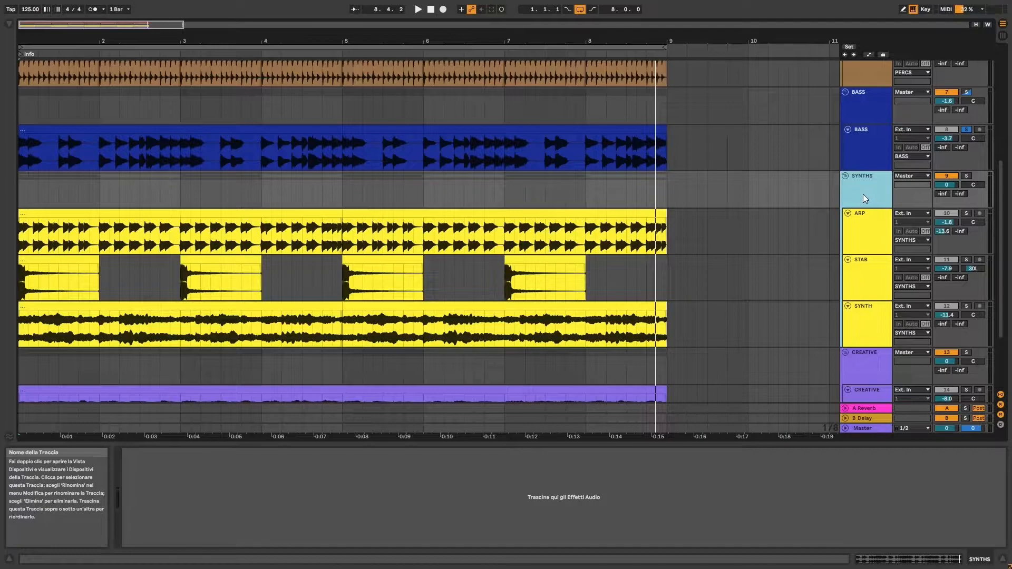
key("space")
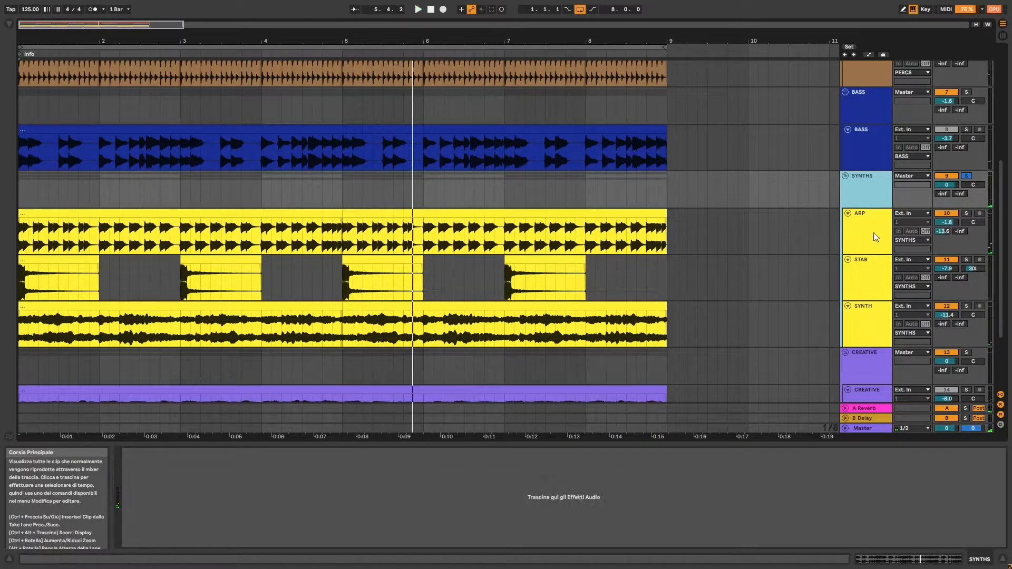
left_click(876, 232)
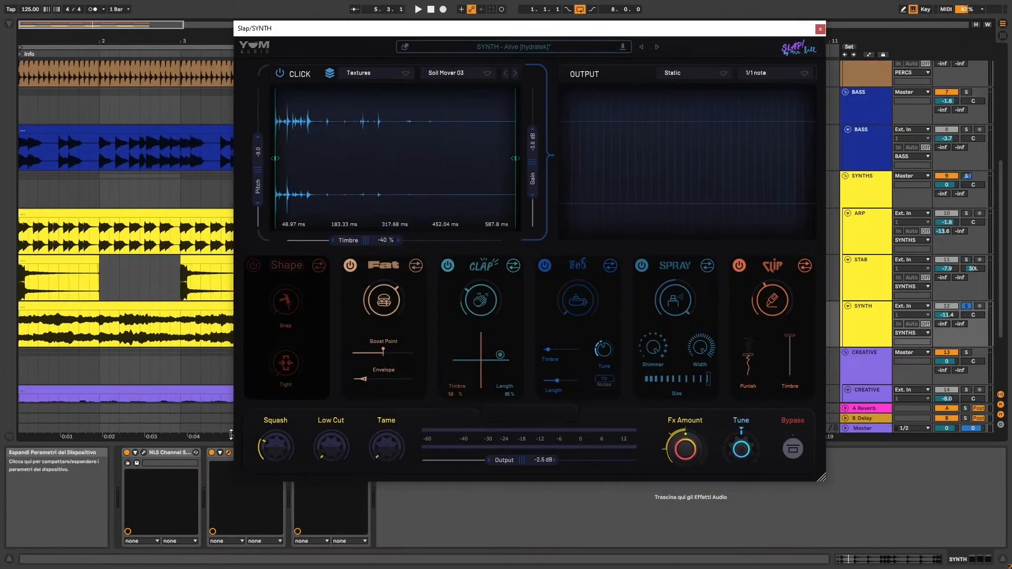
key("space")
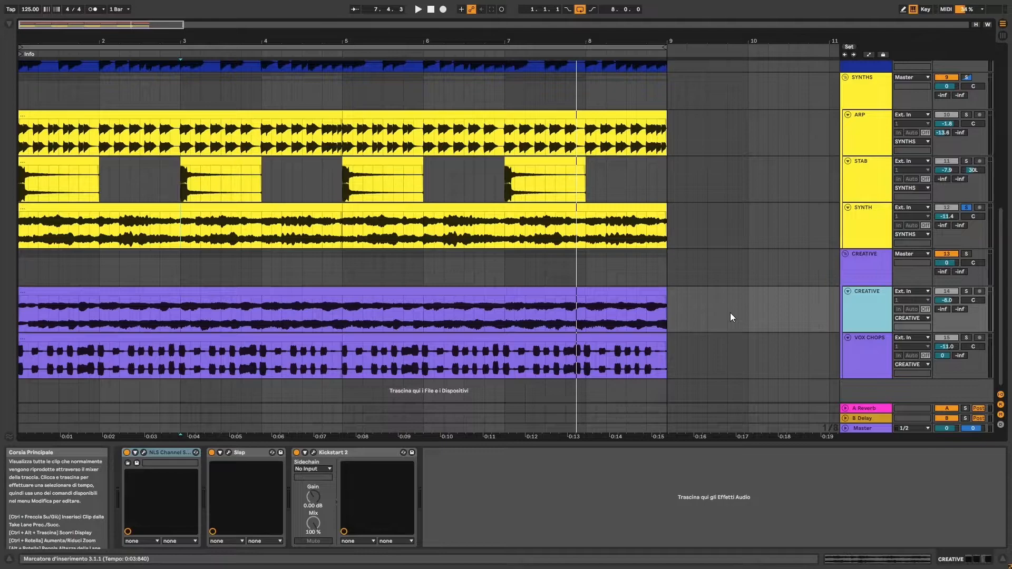
- Play the CREATIVE track with Slap bypassed, undo the bypass and play it again with Slap active
left_click(608, 314)
key("space")
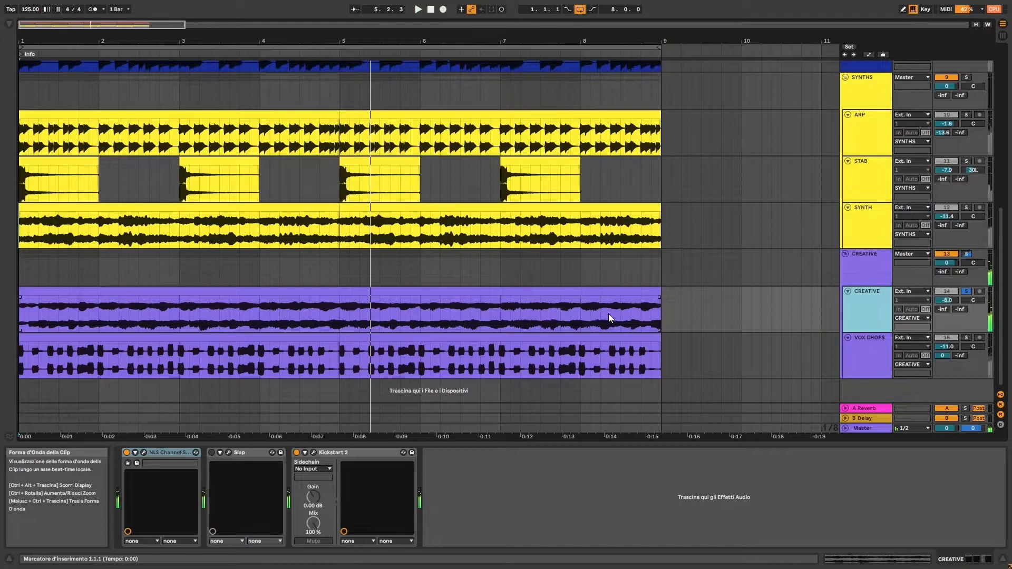
key("ctrl+z")
key("space")
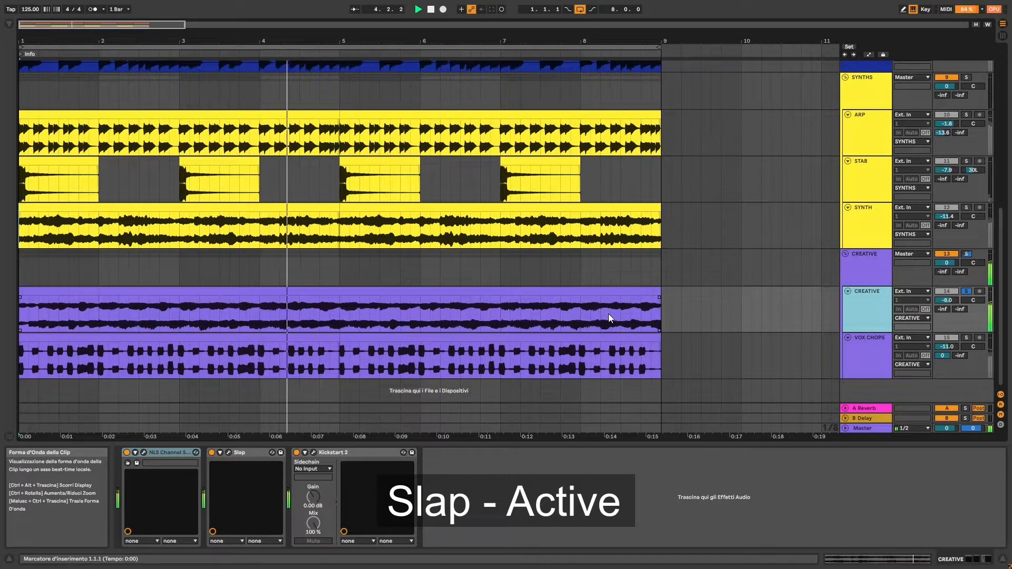
key("space")
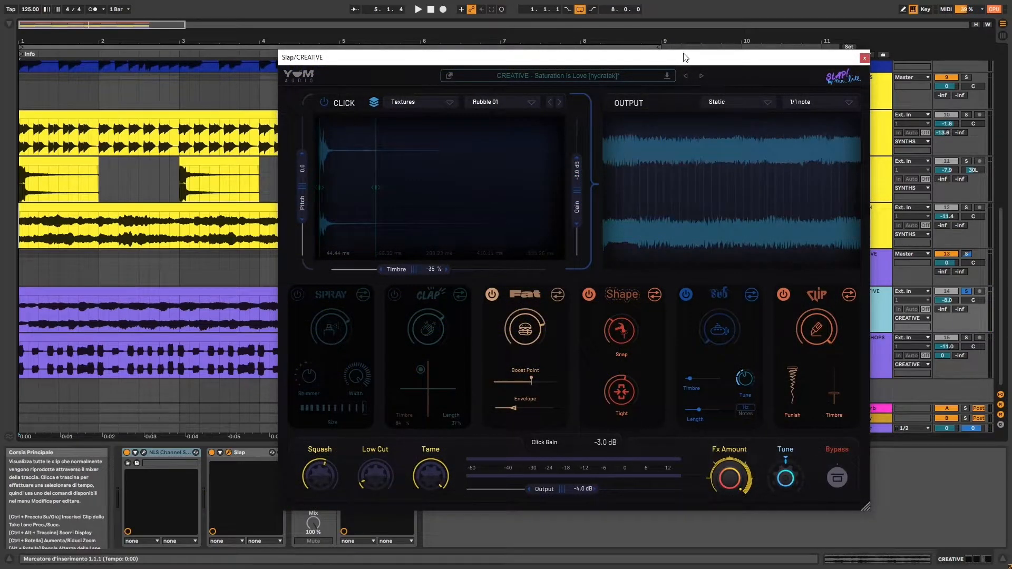
- Examine the CREATIVE track's Slap modules, preset and Squash control in its plug-in window
left_click_drag(685, 57, 595, 59)
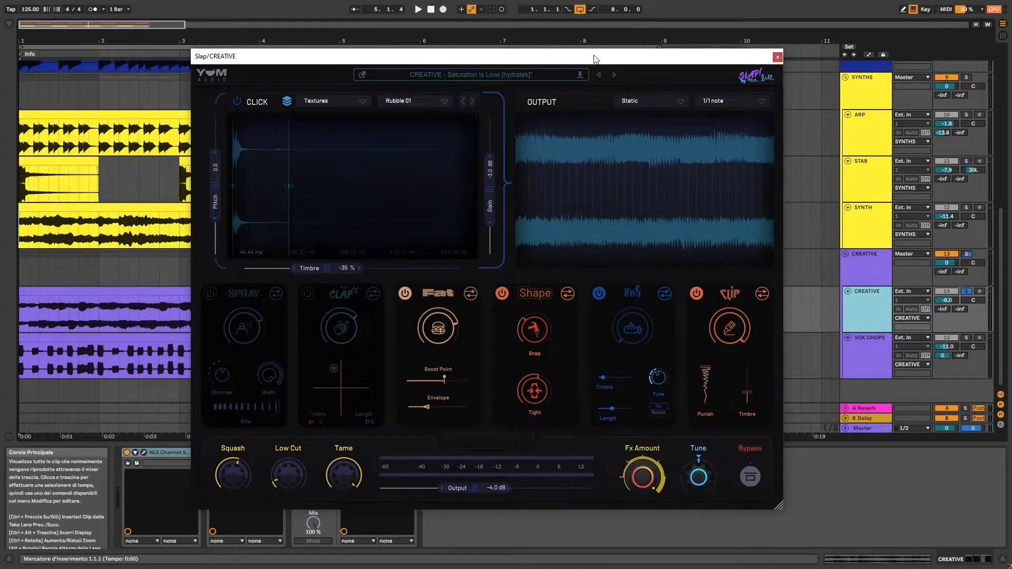
mouse_move(742, 322)
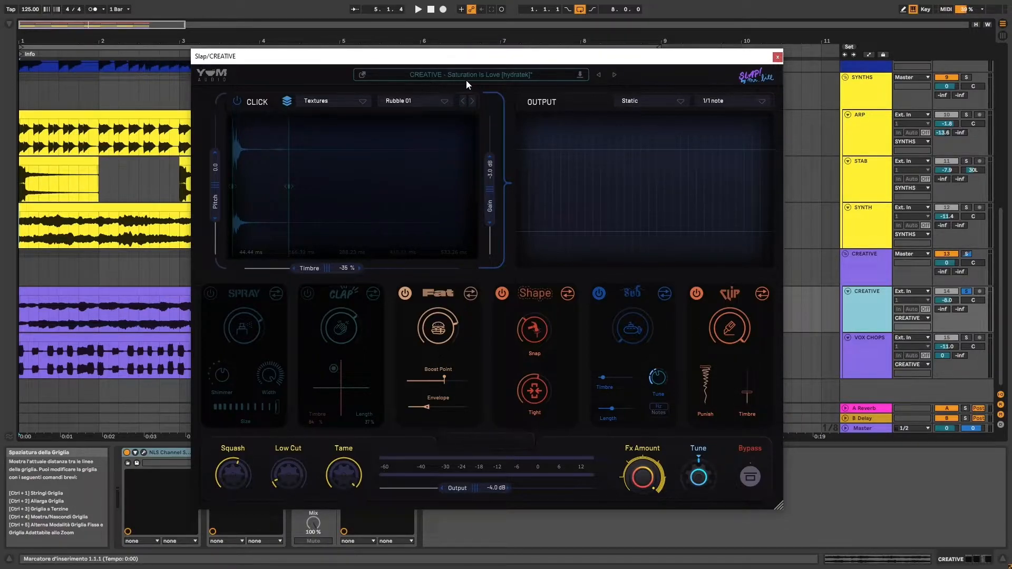
mouse_move(223, 469)
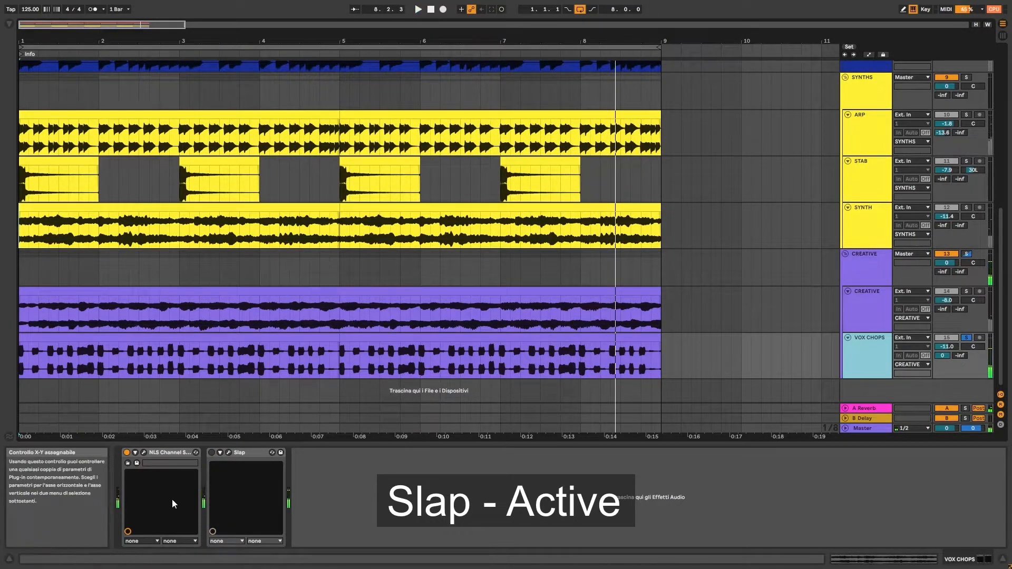
- Activate Slap on the VOX CHOPS track and open its plug-in window beside the track list
left_click(211, 452)
left_click(228, 454)
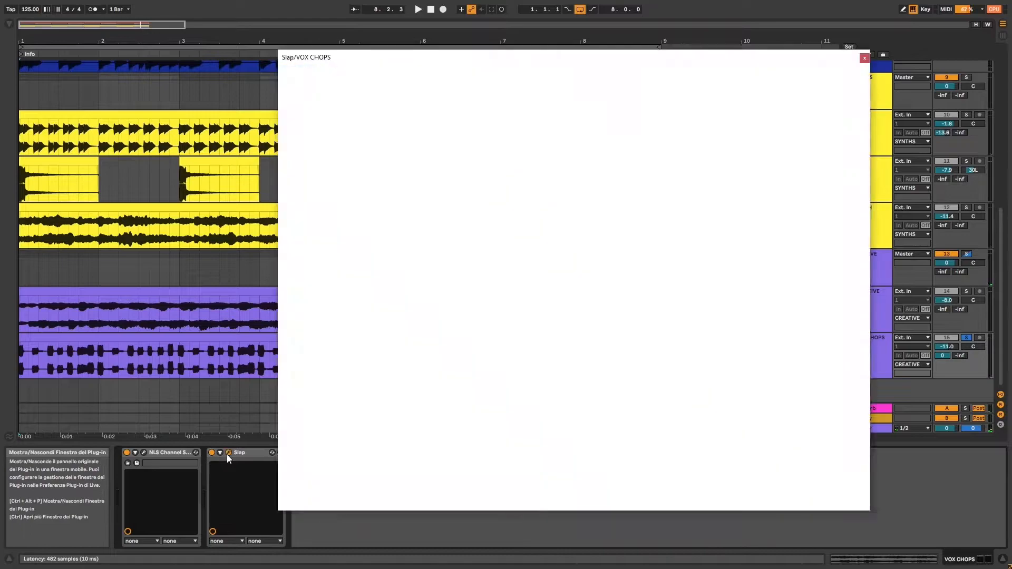
left_click_drag(574, 65, 451, 63)
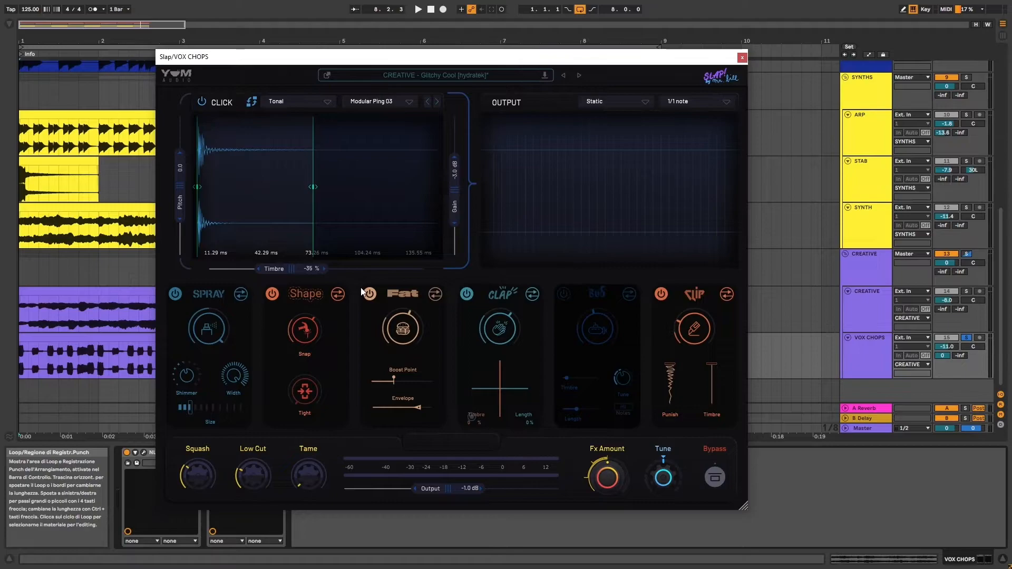
- Play the VOX CHOPS and adjust the end marker of Slap's Click sample, settling at about 35 ms
left_click(60, 341)
key("space")
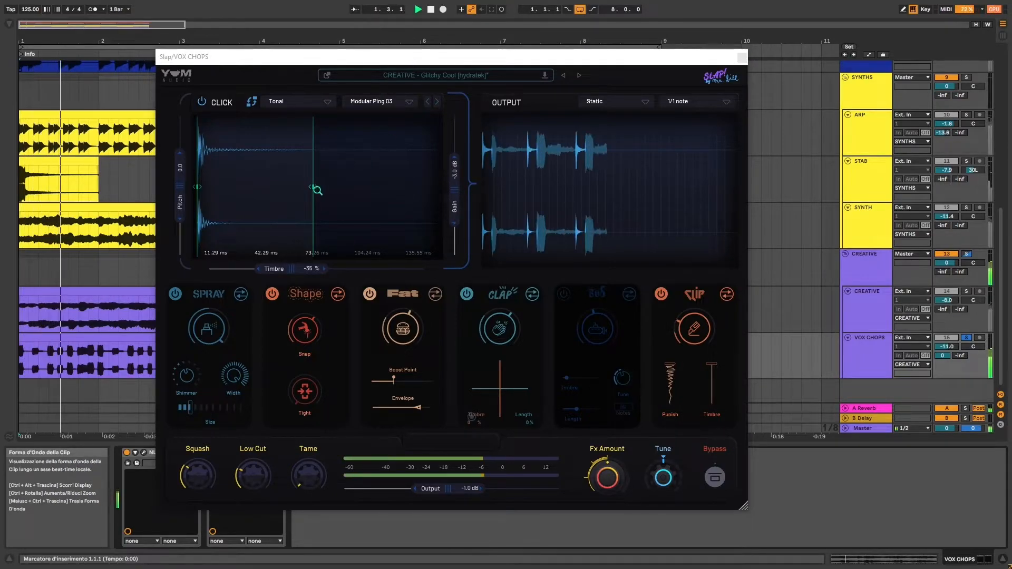
left_click_drag(313, 188, 396, 187)
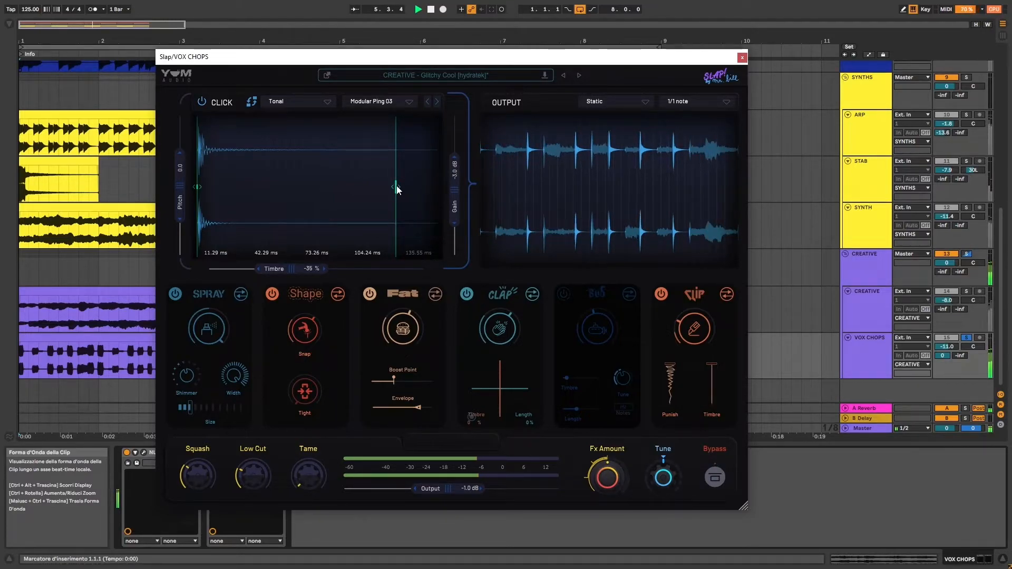
mouse_move(396, 189)
left_mouse_down()
mouse_move(284, 190)
mouse_move(236, 177)
left_mouse_up()
key("space")
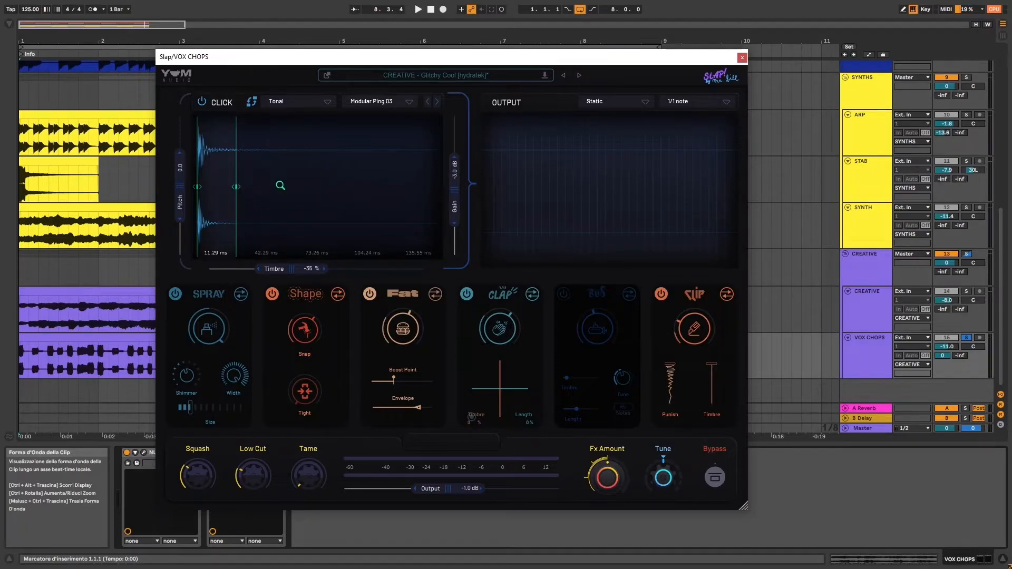
mouse_move(236, 190)
left_mouse_down()
mouse_move(295, 192)
mouse_move(255, 191)
left_mouse_up()
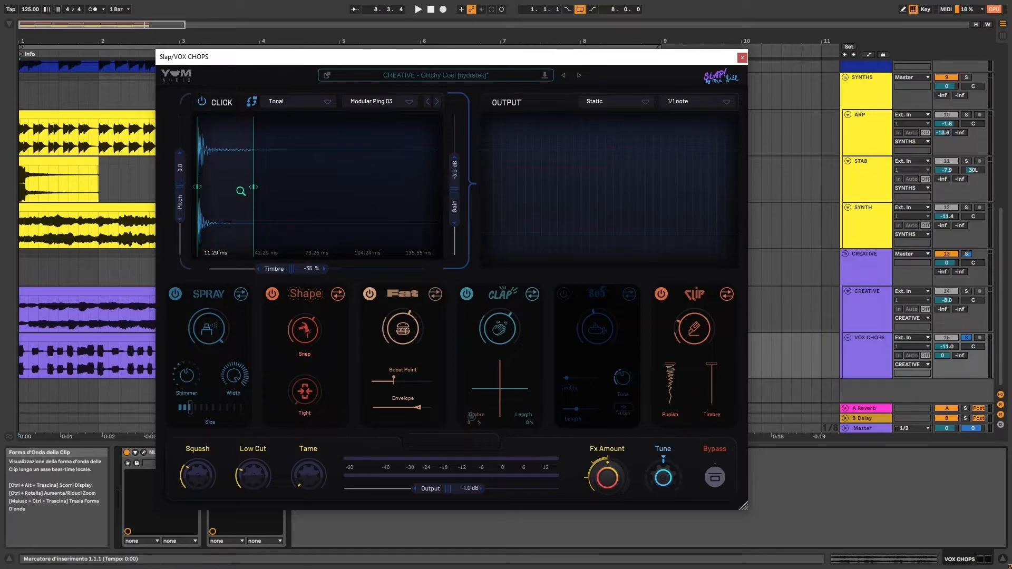
- Play the full arrangement from the start with Slap bypassed
key("space")
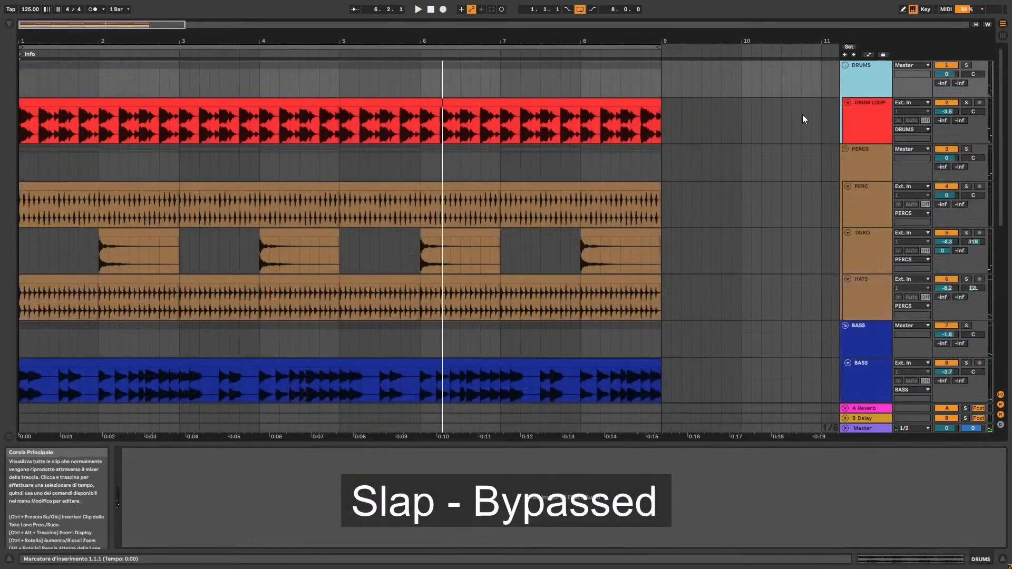
key("space")
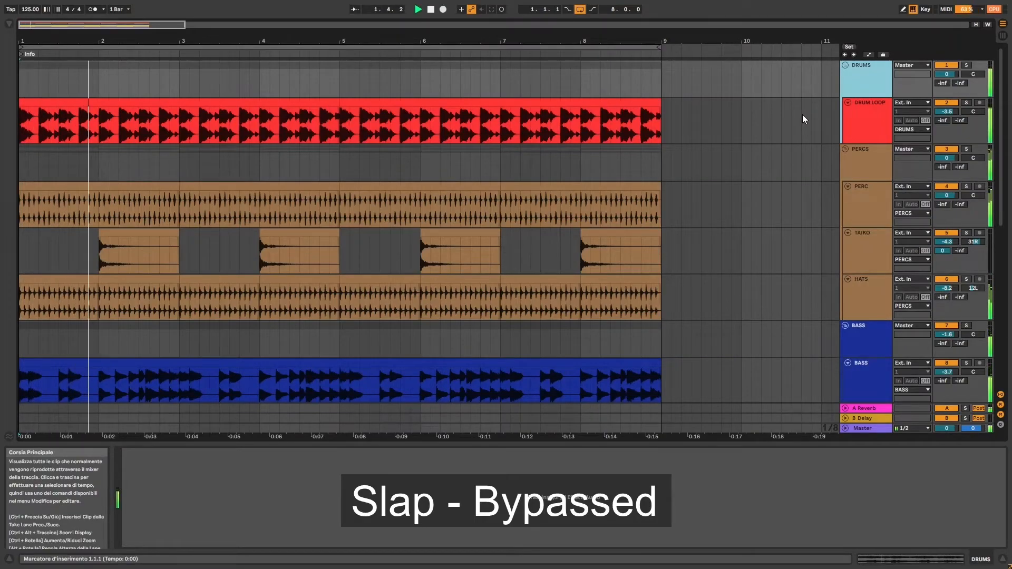